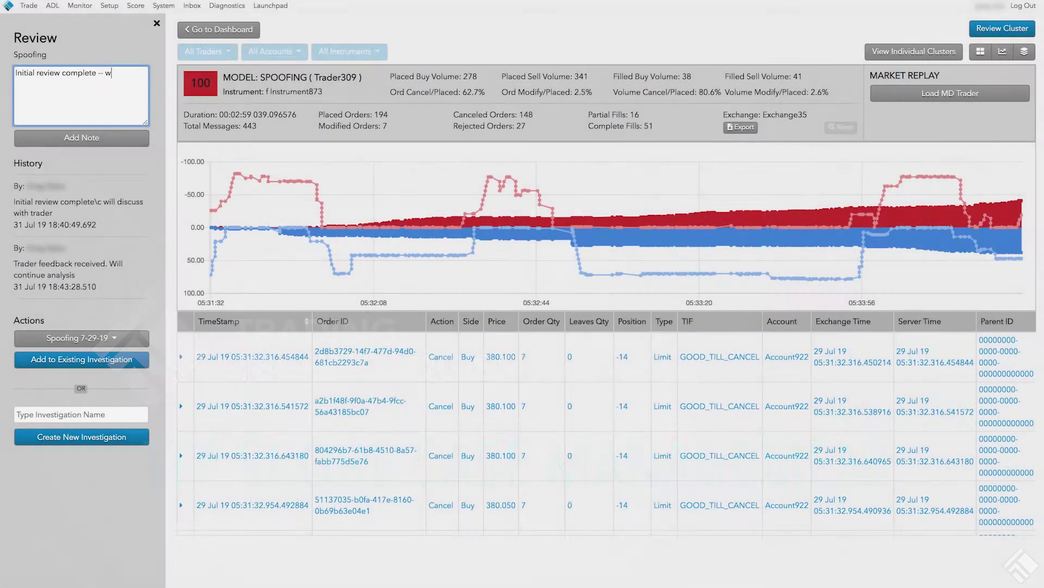
- Write the review note "Initial review complete -- will discuss with trader" for the spoofing cluster
type("discuss with t")
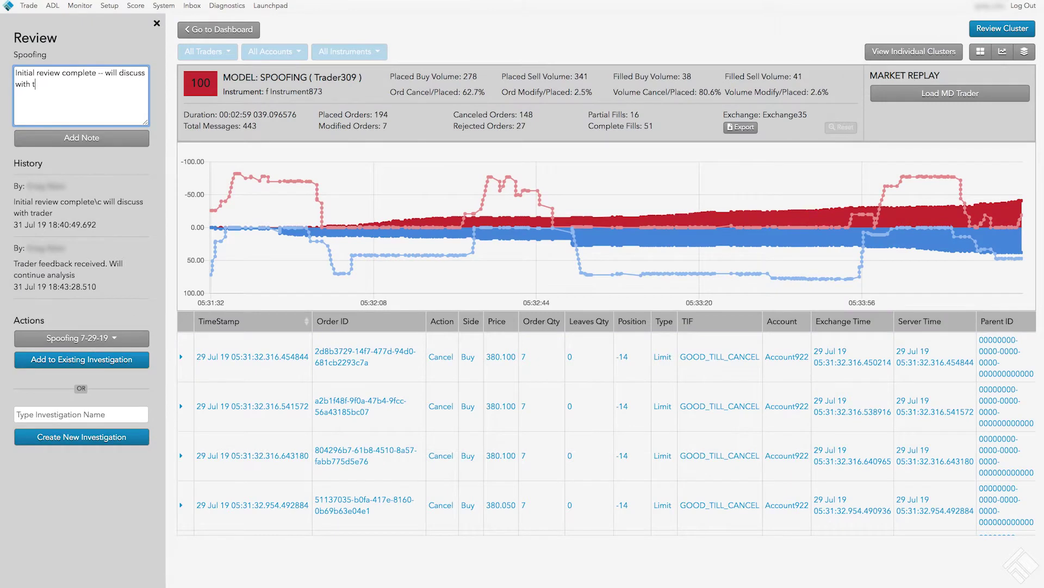
type("rader")
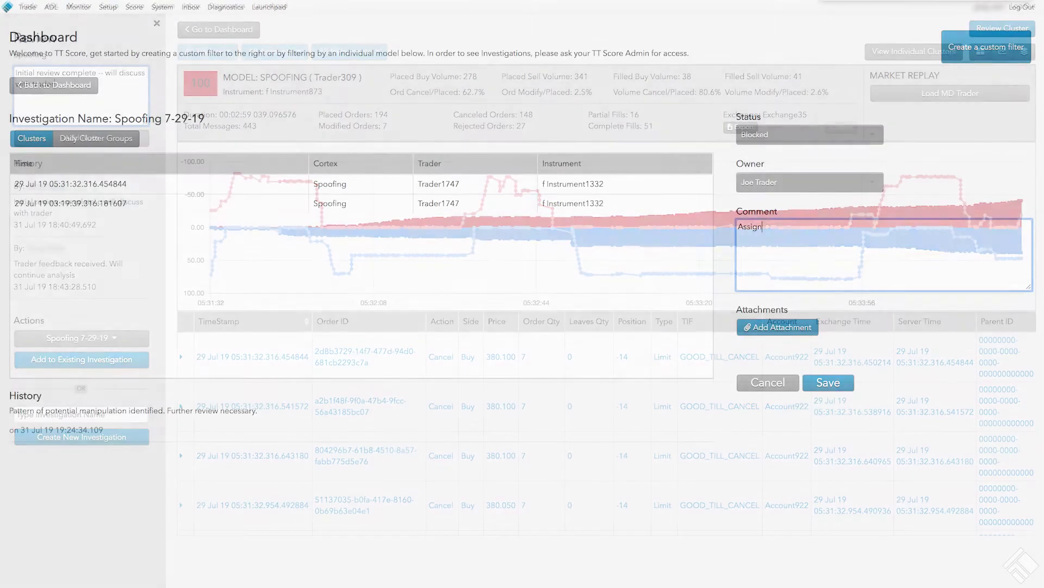
- Write a comment on the Spoofing 7-29-19 investigation that begins "Assigning to compliance analyst for conversation"
type("to complian")
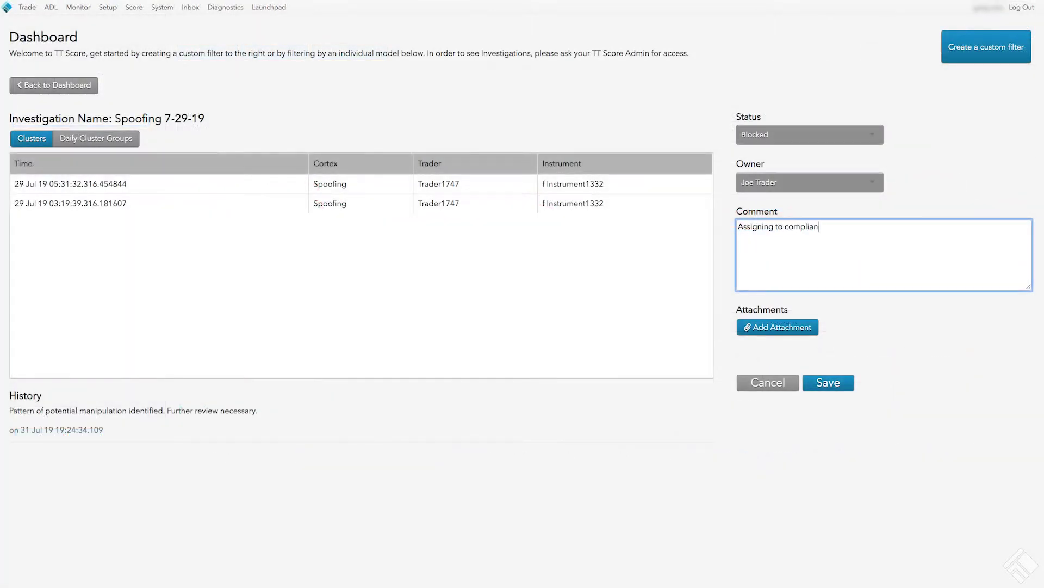
type("ce analyst for conversation wit")
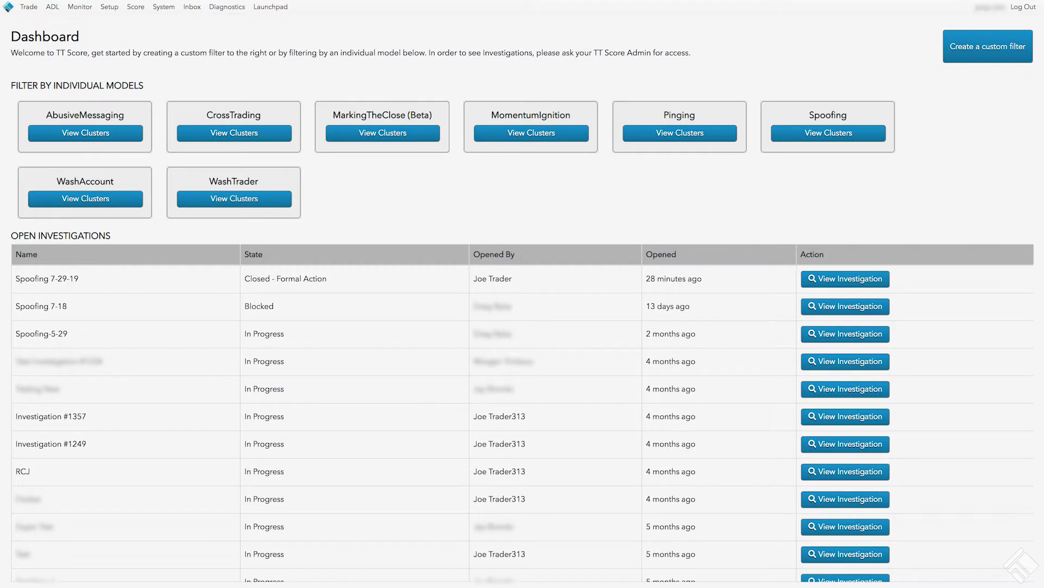
- Open the Spoofing model's clusters and filter the list to Jul 29, 2019 only
left_click(867, 136)
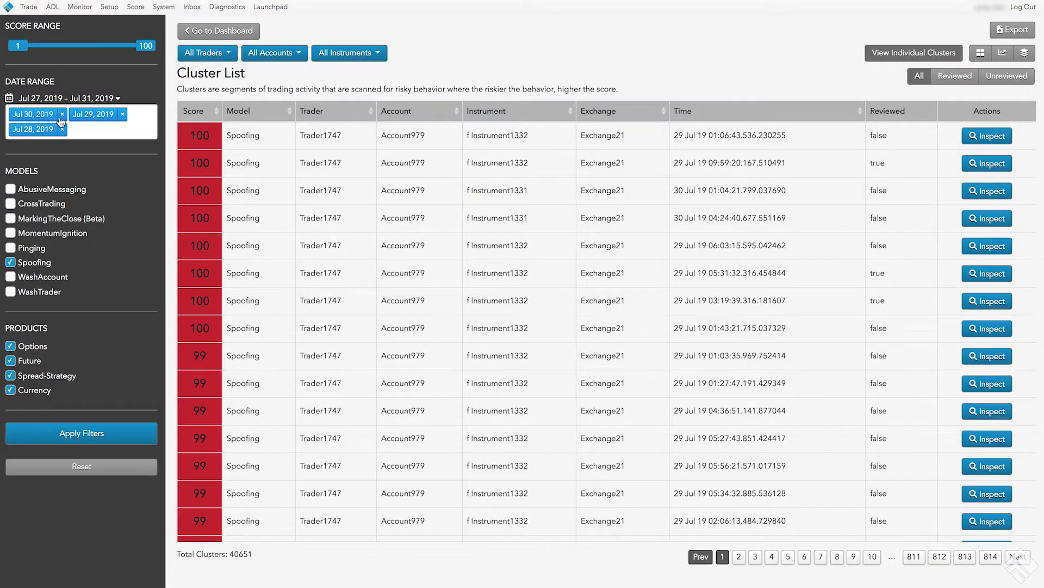
left_click(62, 114)
left_click(123, 114)
left_click(131, 420)
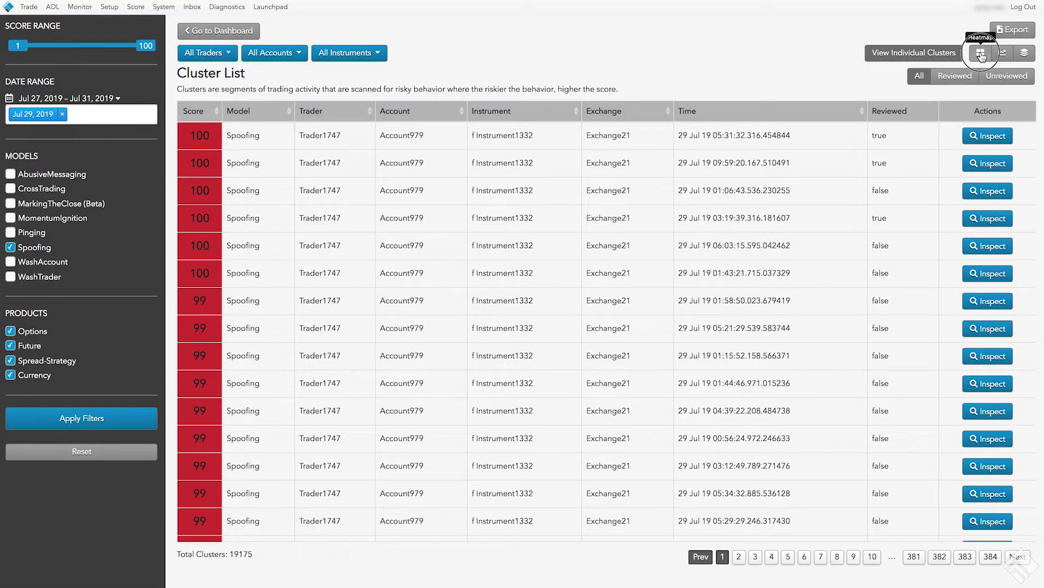
- View the filtered spoofing results as a heatmap, then as daily cluster groups
left_click(982, 55)
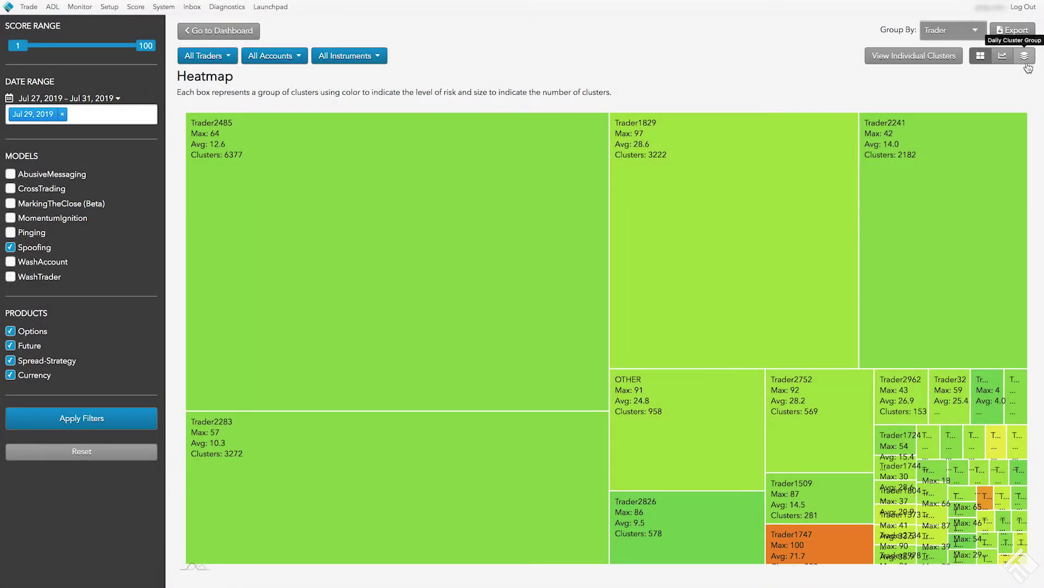
left_click(1027, 63)
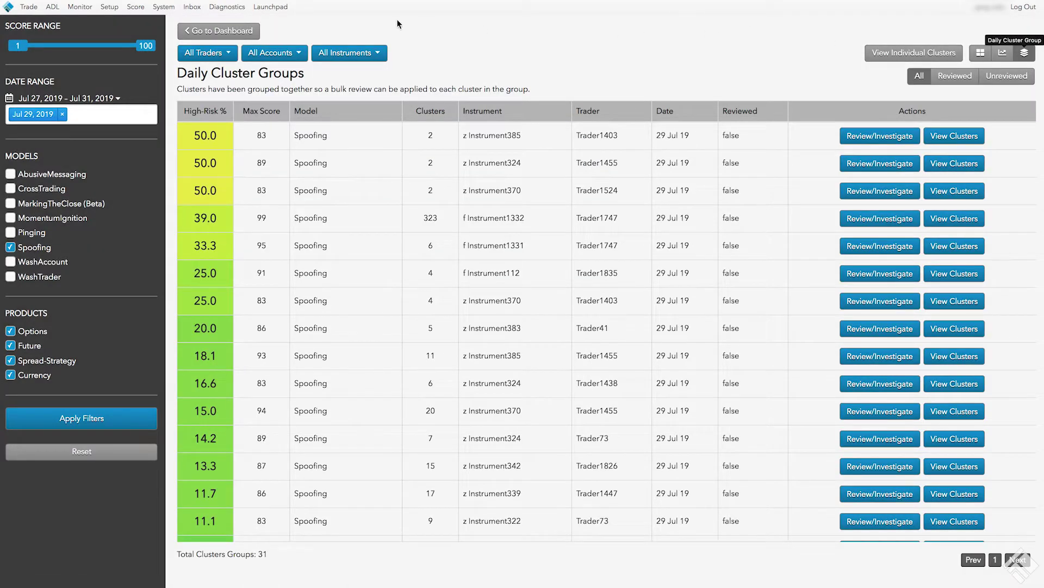
- Filter the daily cluster groups to Trader1747
left_click(229, 57)
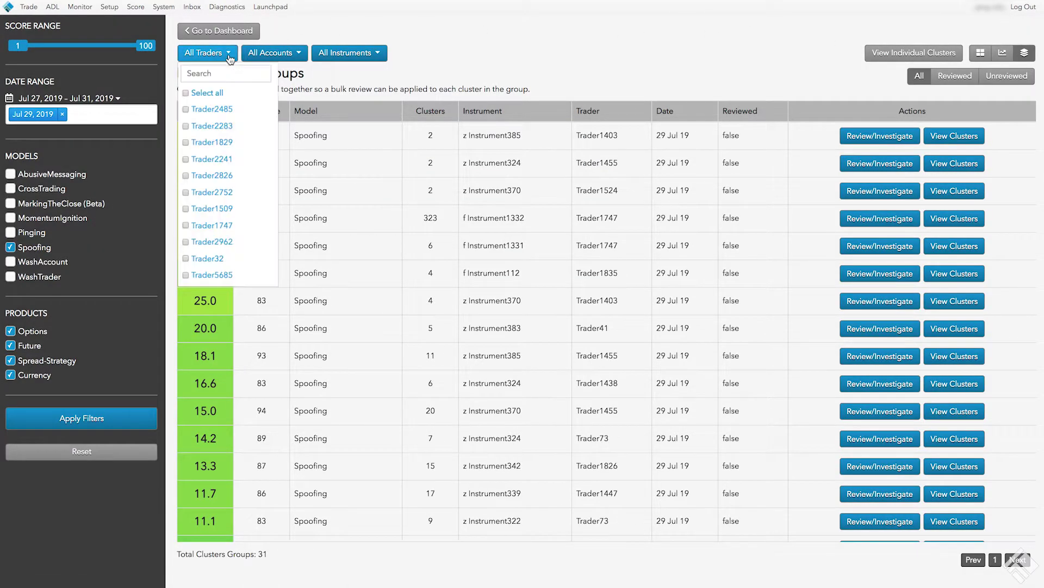
left_click(186, 225)
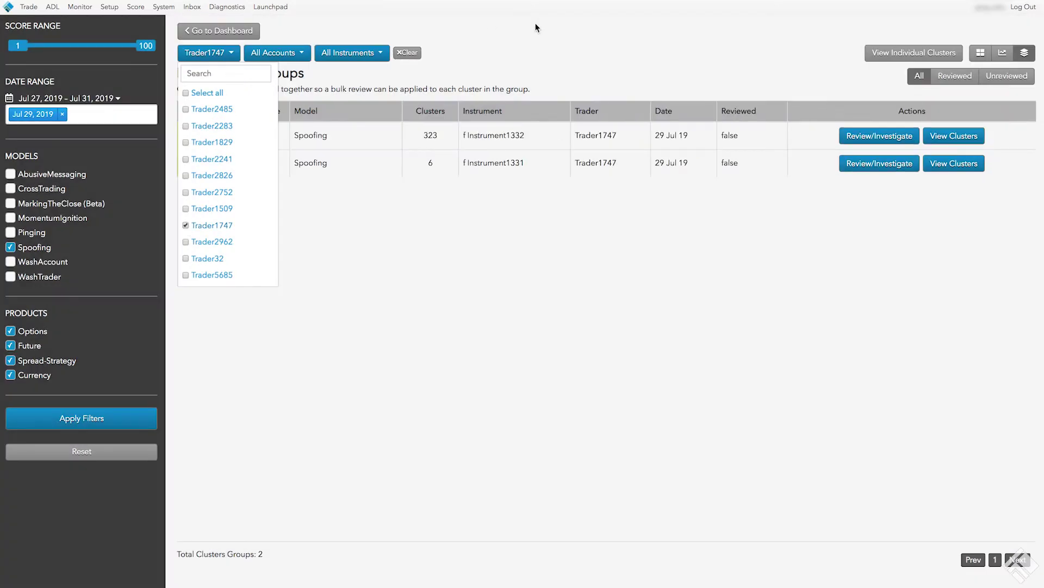
left_click(537, 29)
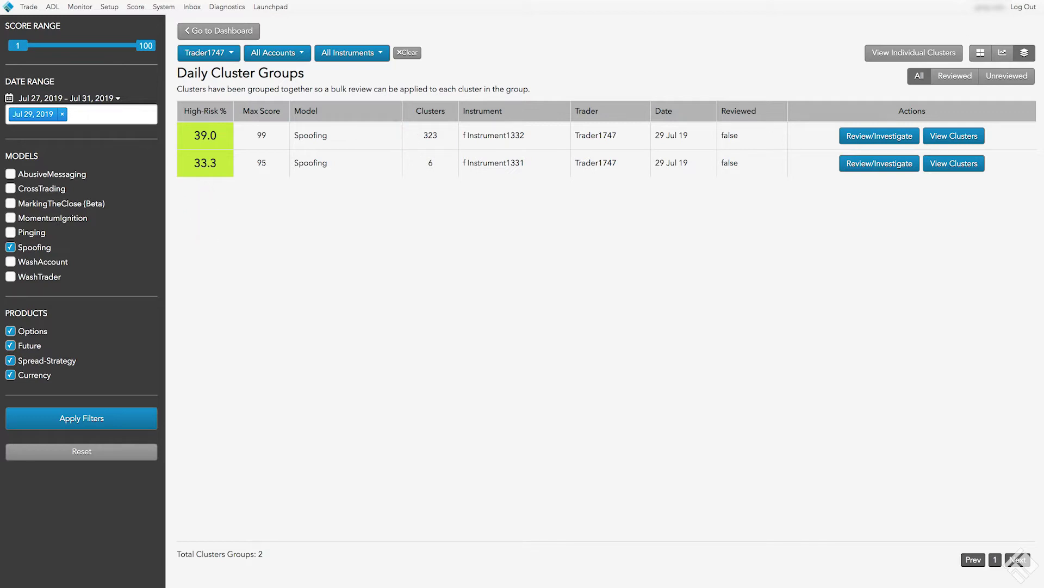
- List the clusters in Trader1747's f Instrument1332 group and inspect the first one
left_click(954, 137)
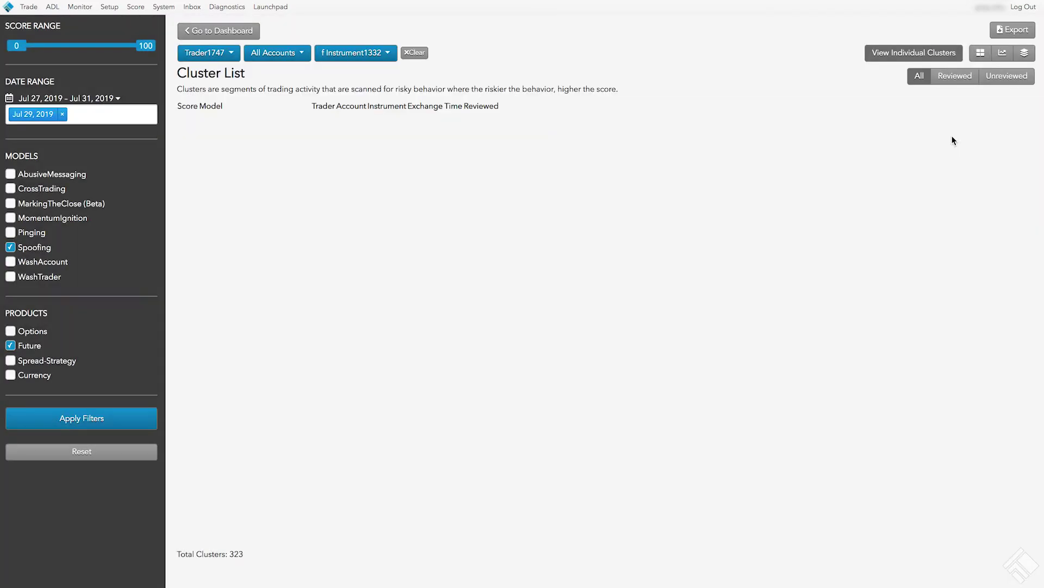
left_click(985, 137)
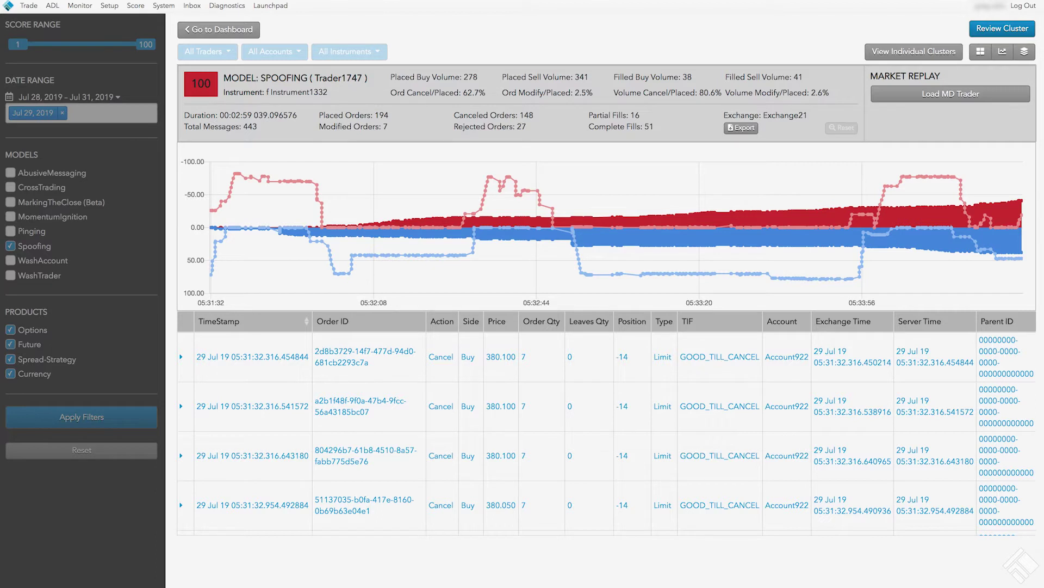
- Add the review note "Initial review complete -- will discuss with trader" to the inspected cluster
left_click(983, 28)
left_click(31, 74)
type("Init")
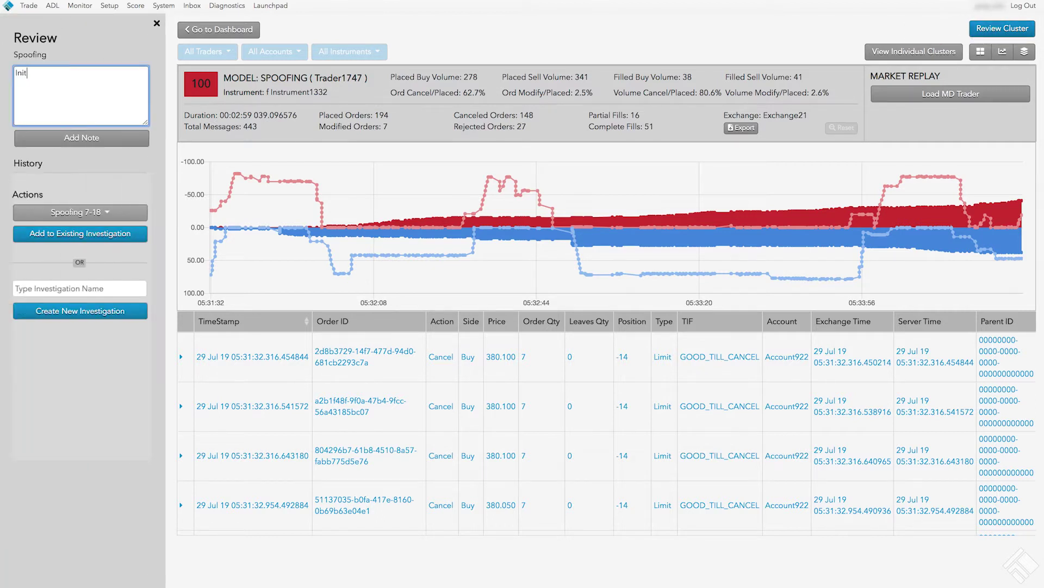
type("ial review complete -- will discuss with trader")
left_click(52, 137)
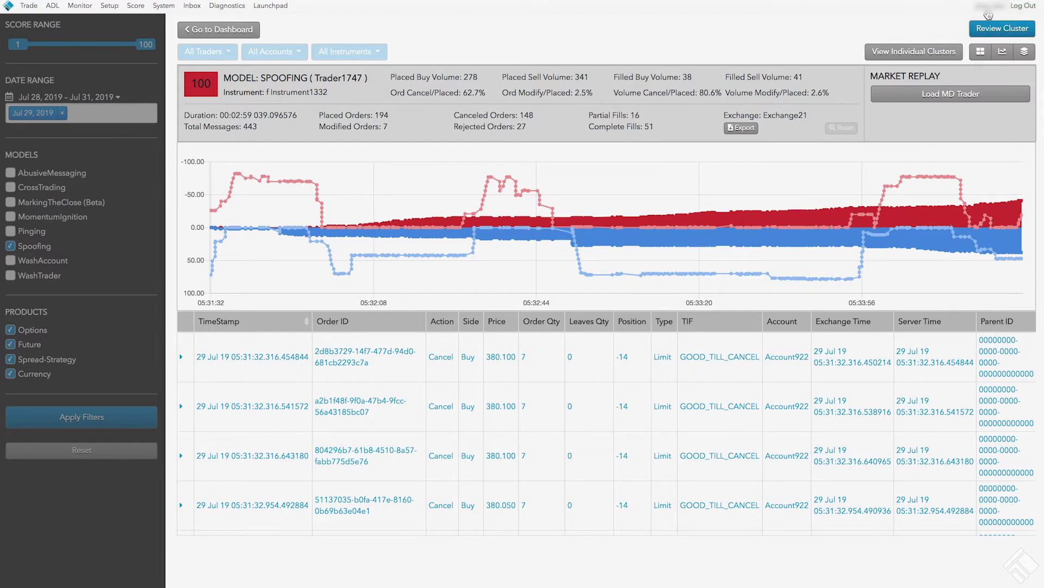
- Reopen the cluster's review and add the note "Trader feedback received. Will continue analysis"
left_click(994, 34)
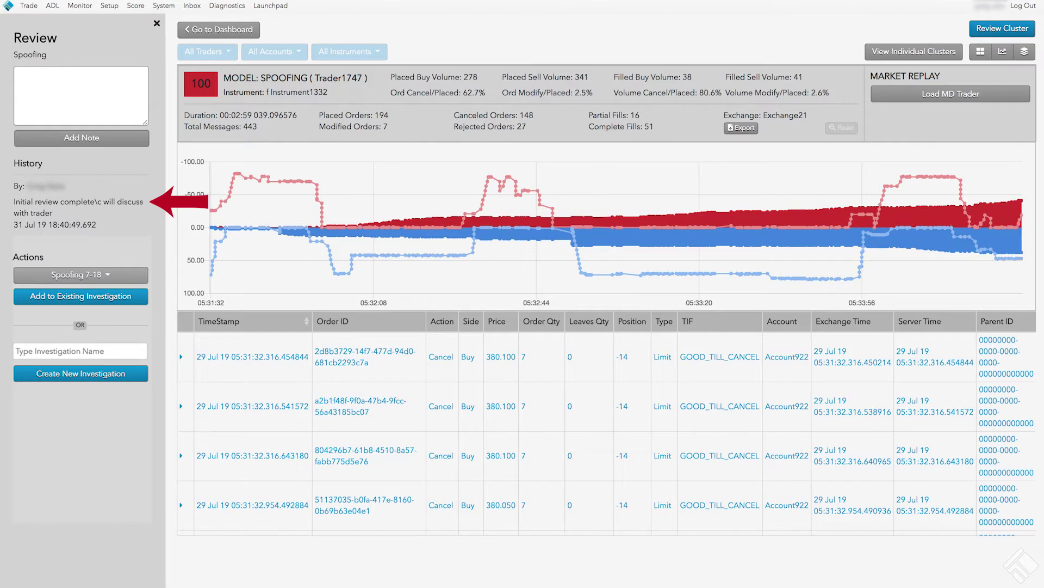
left_click(81, 95)
type("Tra")
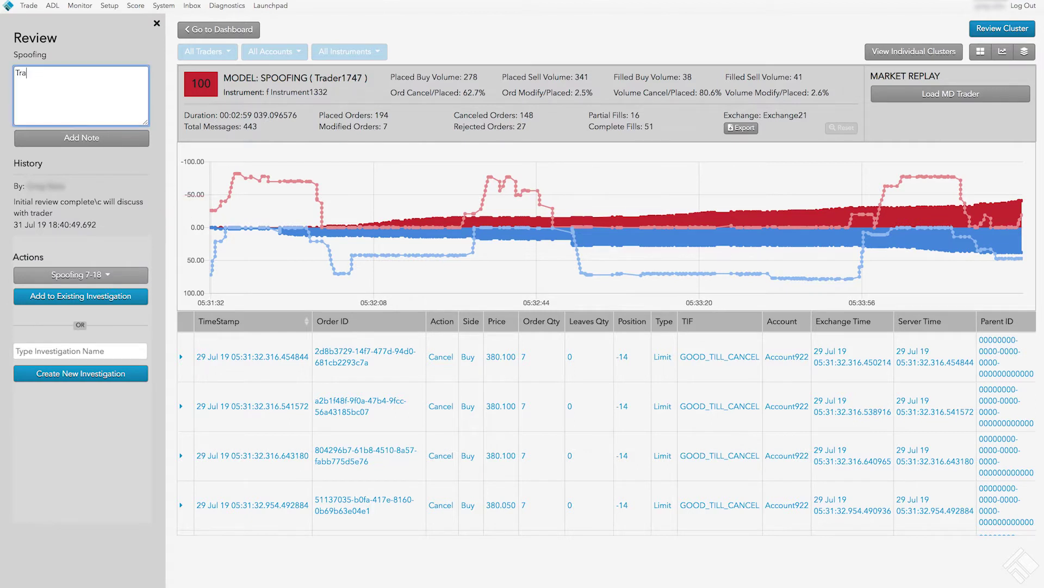
type("der feedback received. Will continue anal")
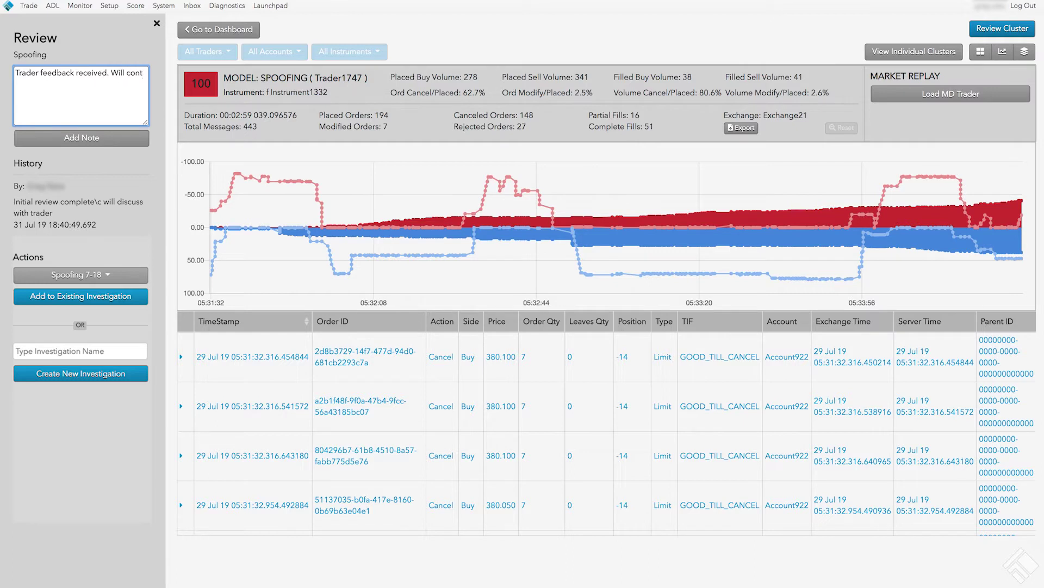
type("ysis")
left_click(48, 139)
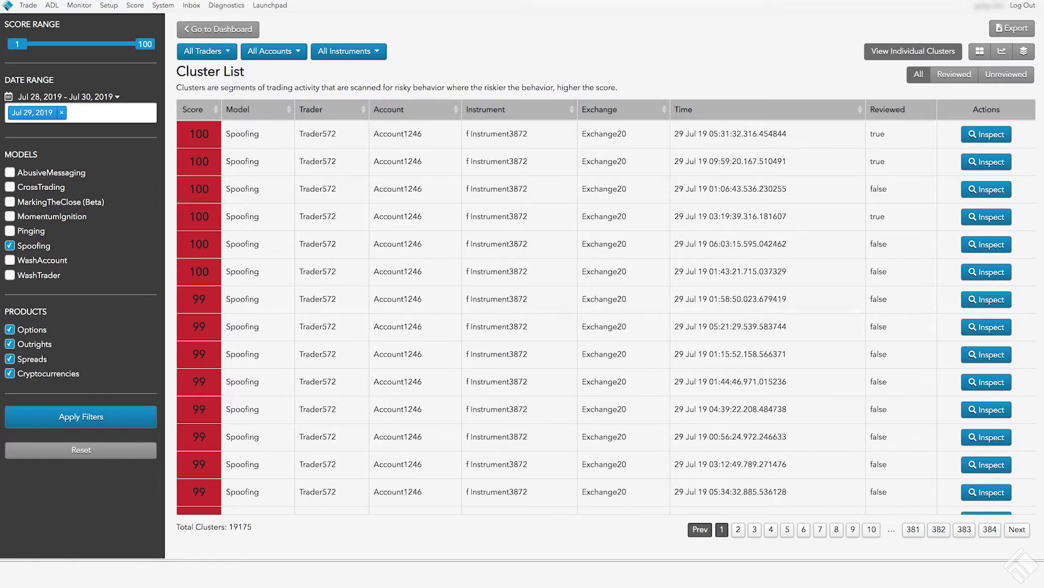
- In the daily cluster groups, add the review note "No pattern identified - closing with no further action" to Trader1170's f Instrument43 group
left_click(1024, 52)
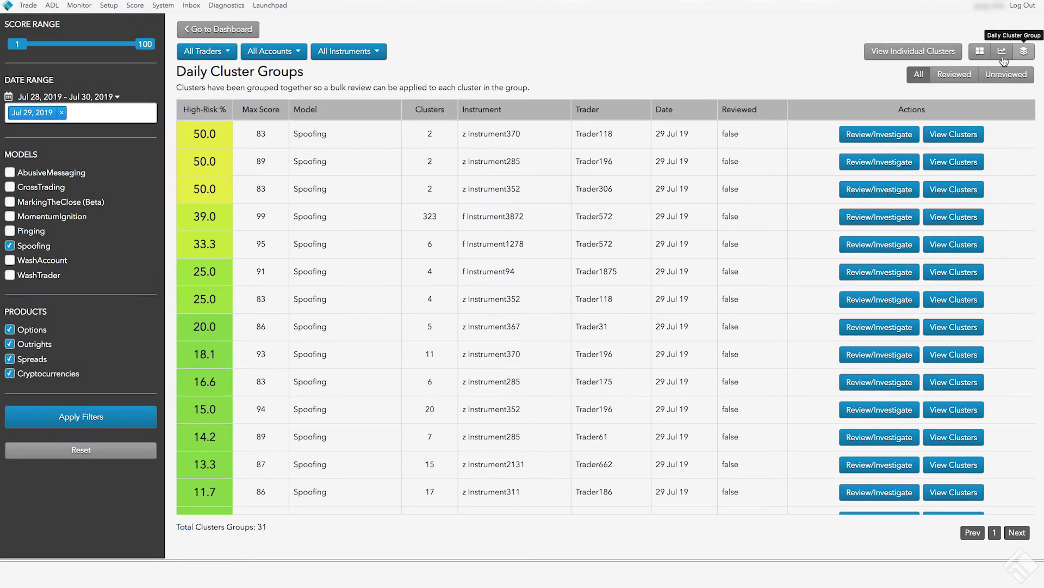
scroll(733, 412, "down", 5)
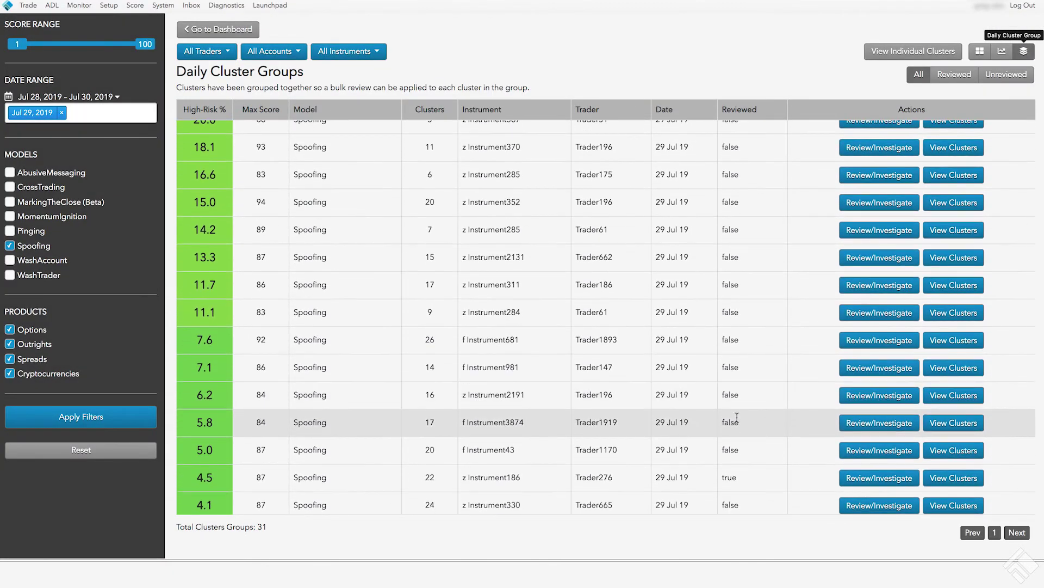
left_click(885, 451)
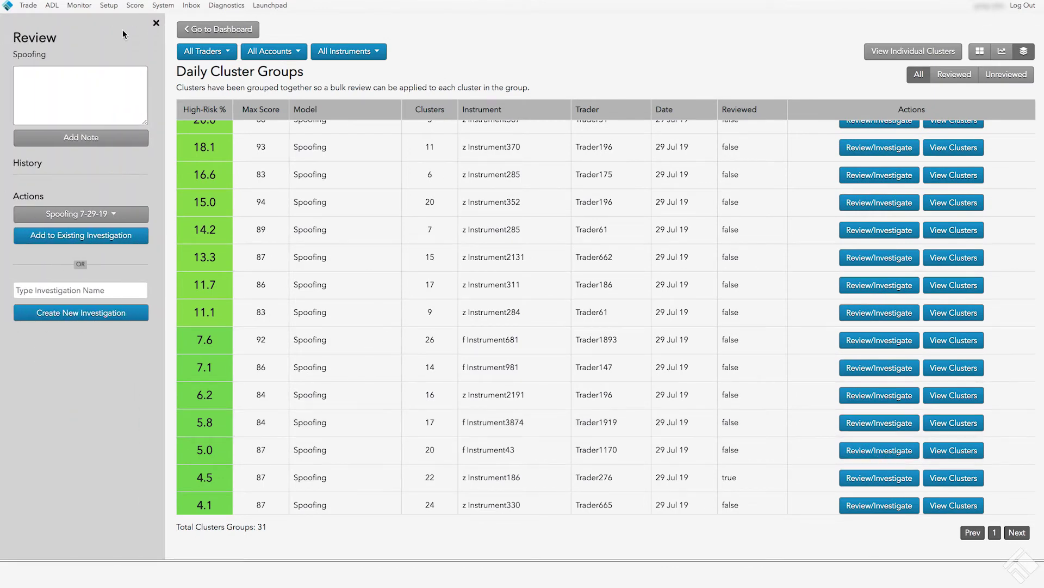
left_click(36, 81)
type("No pattern")
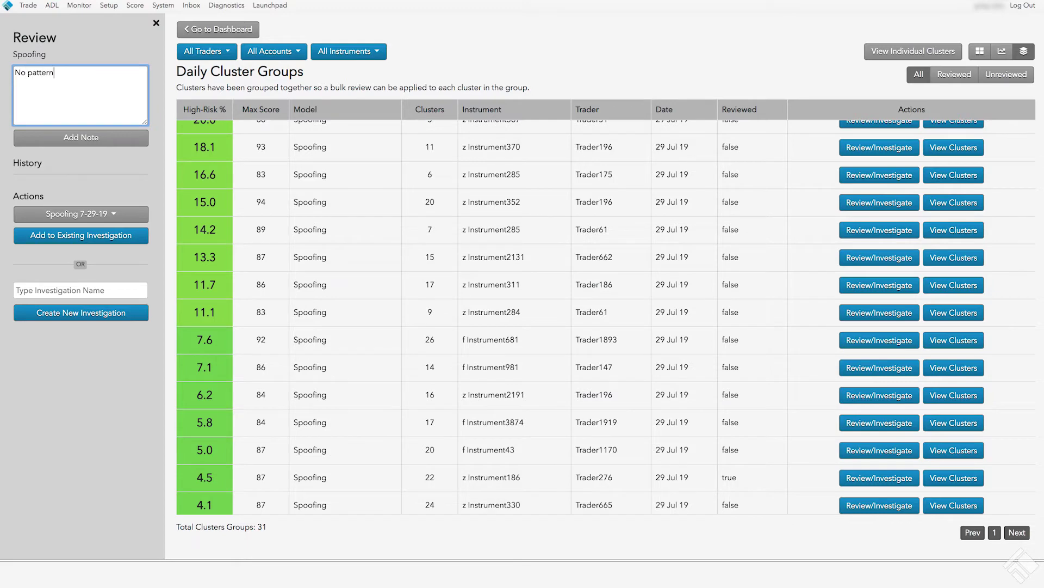
type(" identified - closing with no further action")
left_click(91, 142)
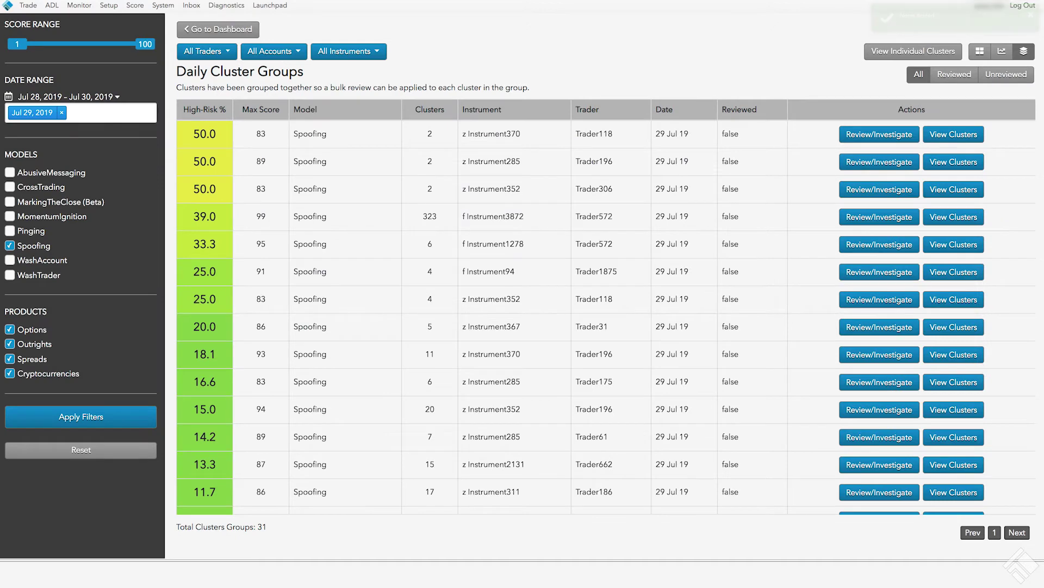
- List the clusters in Trader1170's f Instrument43 group and check the review of the 15:46:51 cluster
scroll(723, 431, "down", 2)
scroll(722, 432, "down", 2)
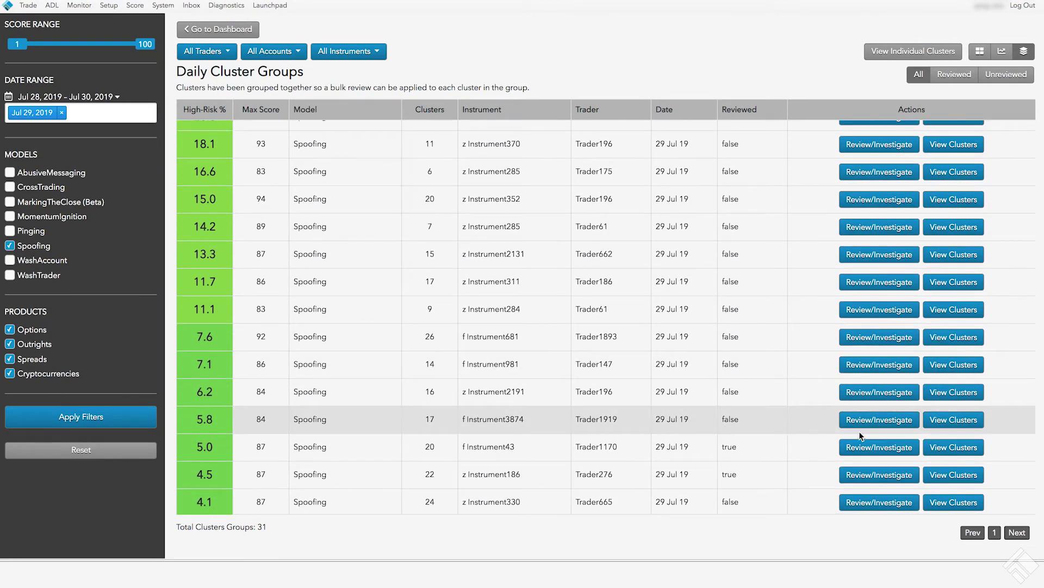
left_click(961, 449)
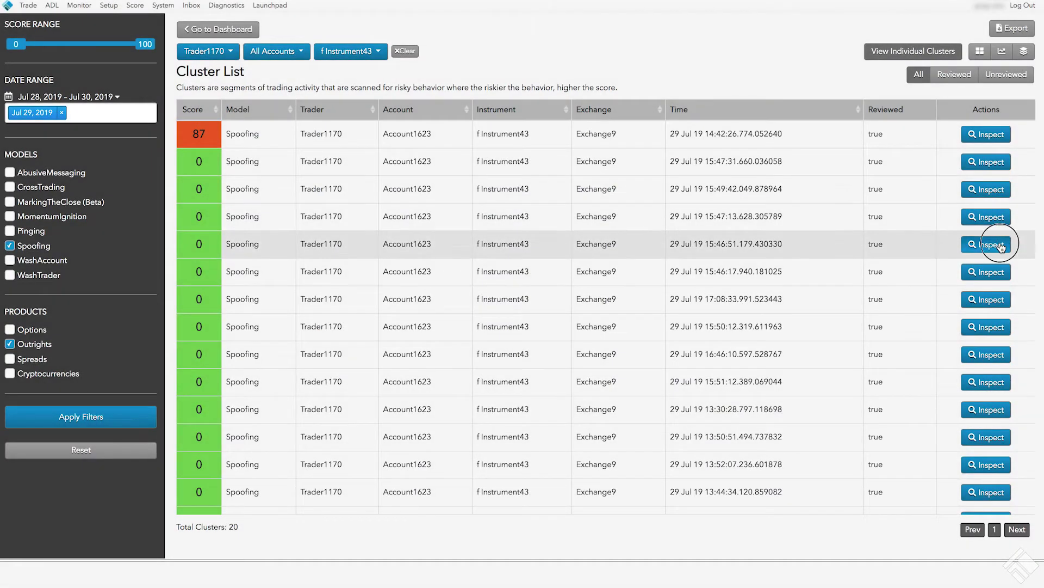
left_click(1001, 245)
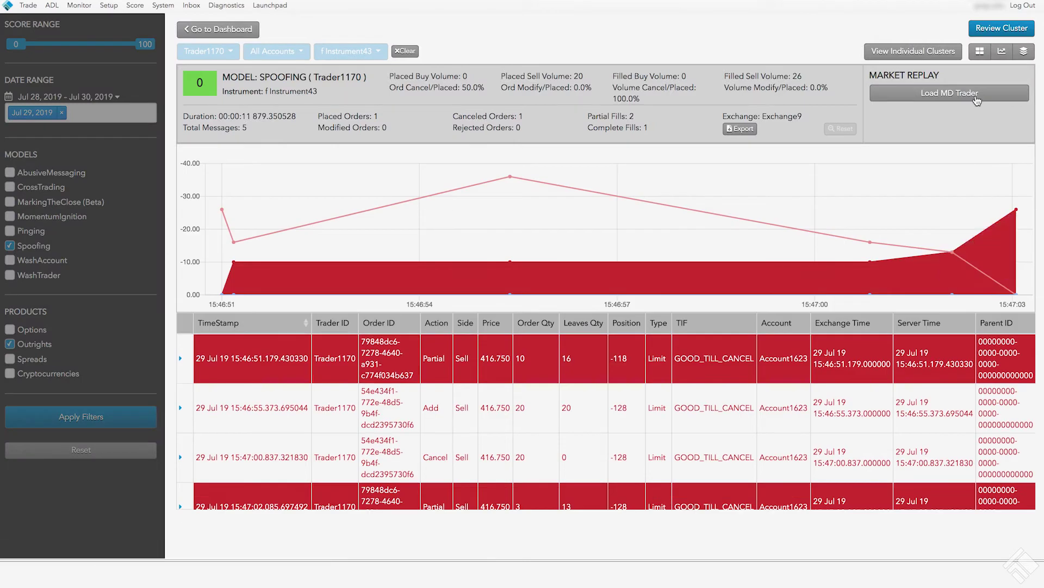
left_click(995, 30)
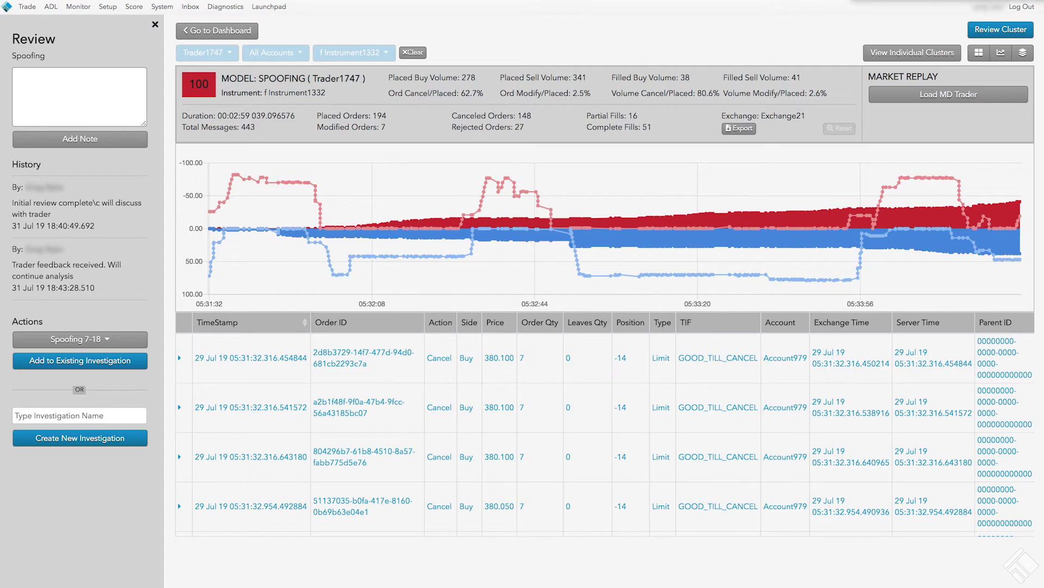
- Create a new investigation named "Spoofing 7-29-19" from Trader1747's reviewed cluster
left_click(50, 419)
type("Spoofing 7-29-19")
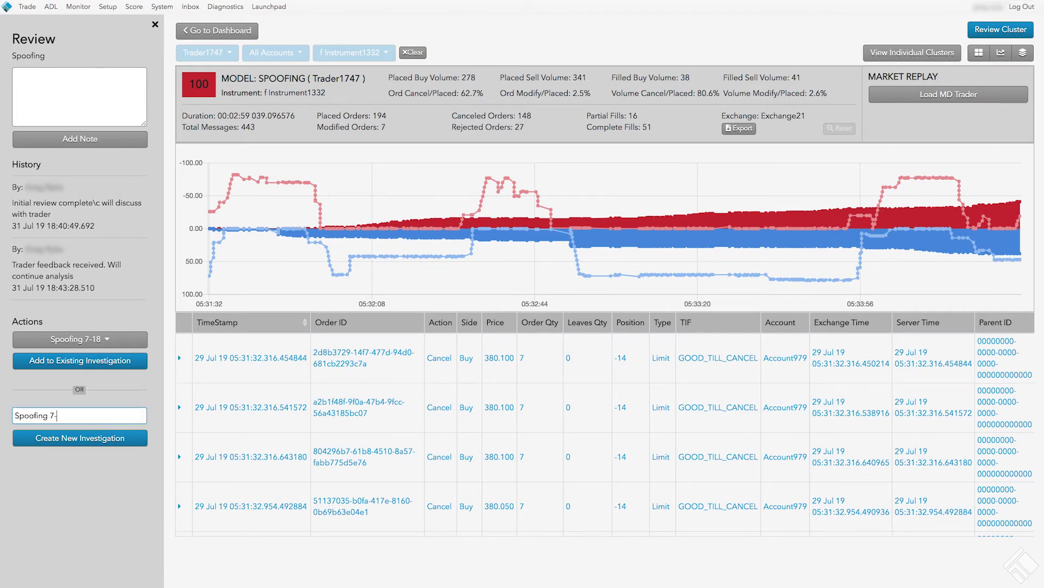
left_click(97, 443)
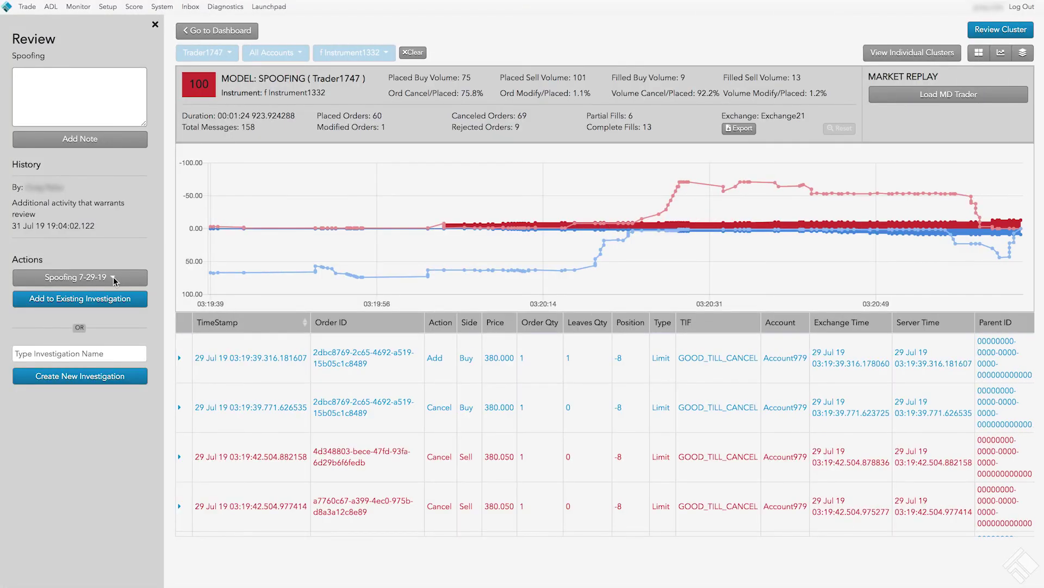
- Add Trader1747's 03:19:39 spoofing cluster to the existing Spoofing 7-29-19 investigation
left_click(113, 279)
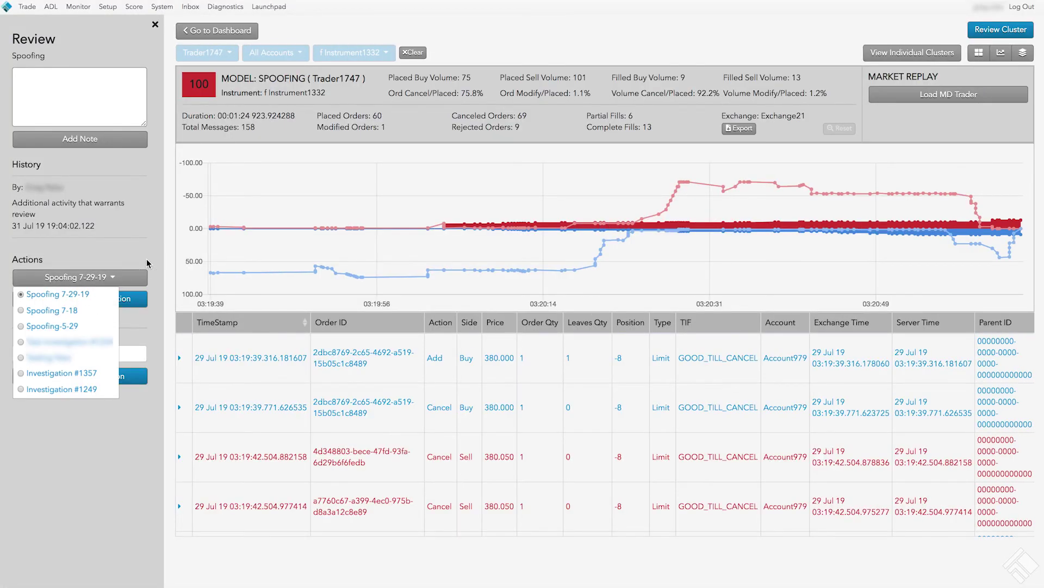
left_click(136, 274)
left_click(132, 308)
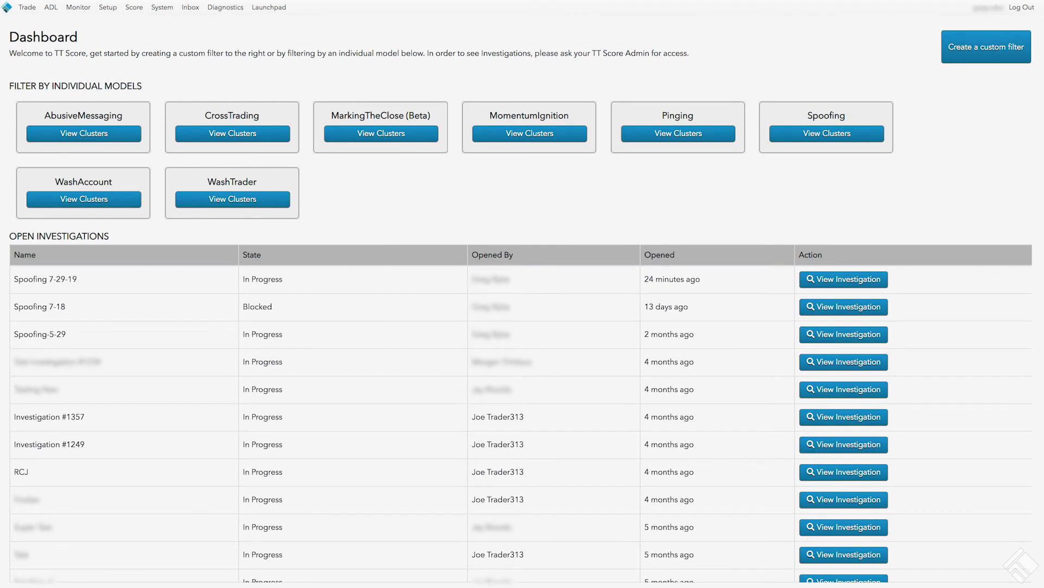
- Open the Spoofing 7-29-19 investigation and set its status to Blocked
left_click(866, 282)
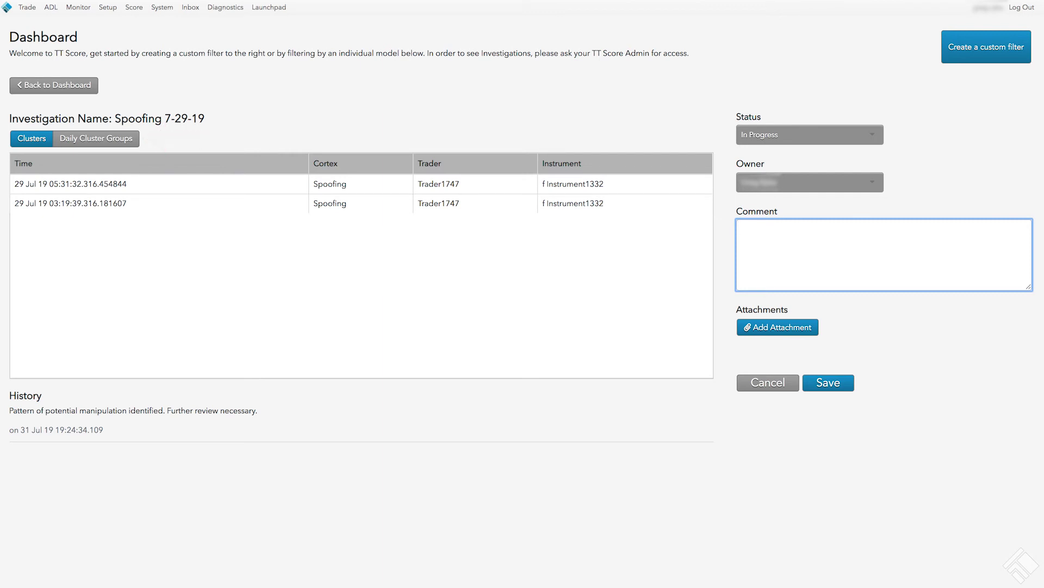
left_click(878, 136)
left_click(830, 168)
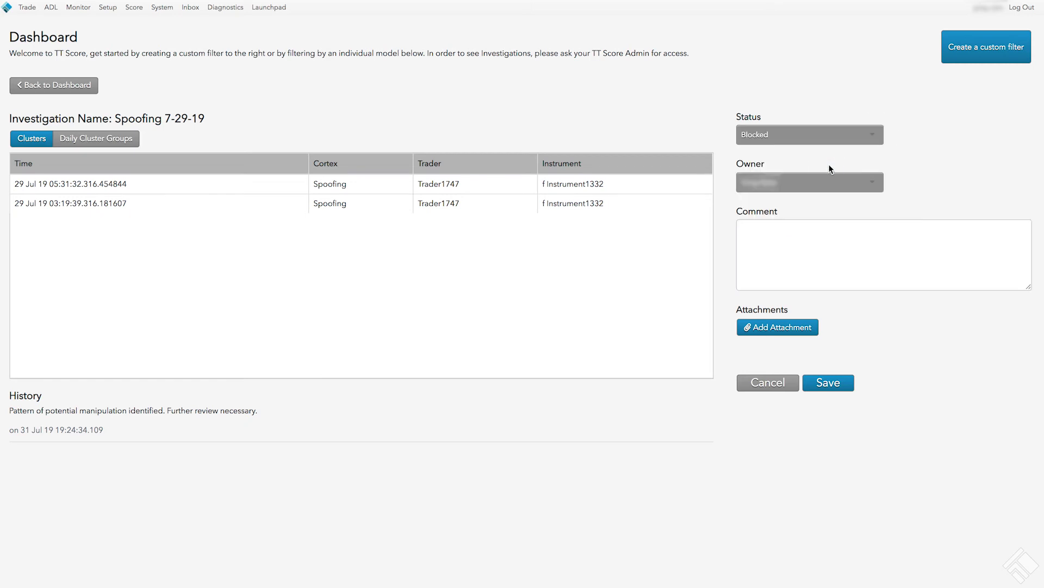
- Change the investigation's owner to the compliance analyst and enter the comment "Assigning to compliance analyst for conversation with trader."
left_click(874, 188)
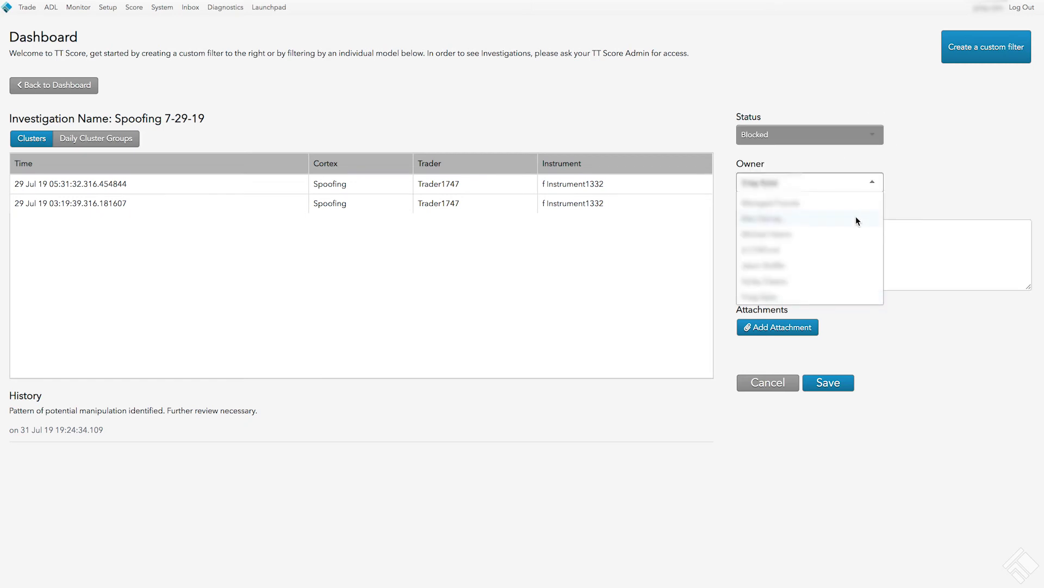
scroll(856, 217, "down", 2)
left_click(781, 257)
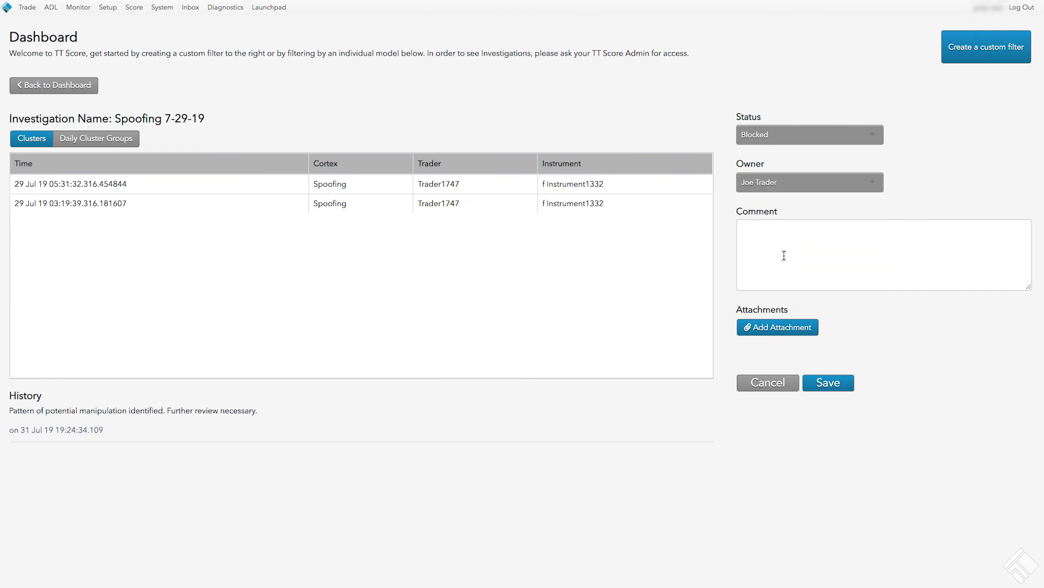
left_click(758, 235)
type("Assigning to complian")
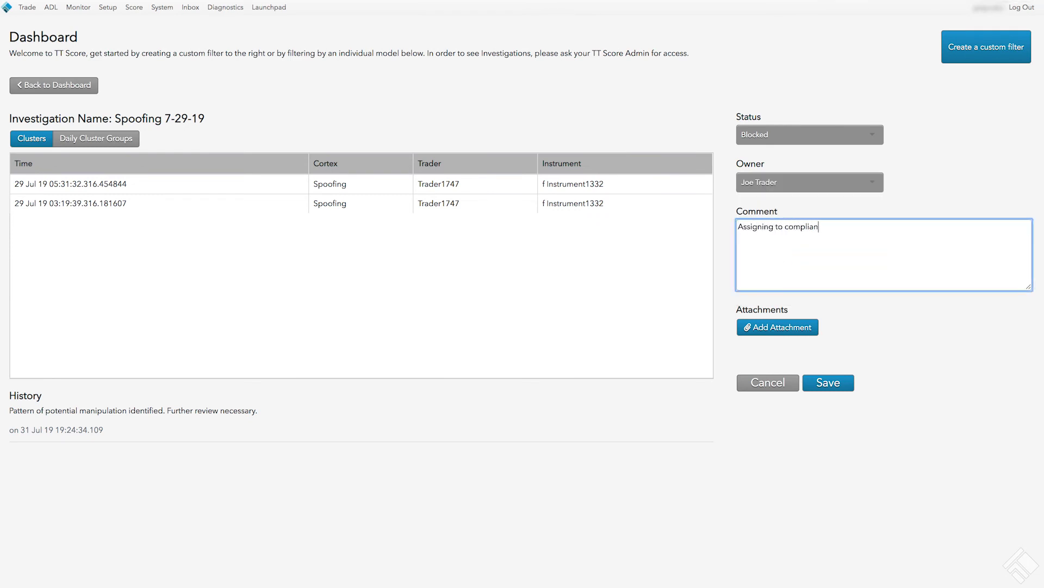
type("ce analyst for conversation with trader.")
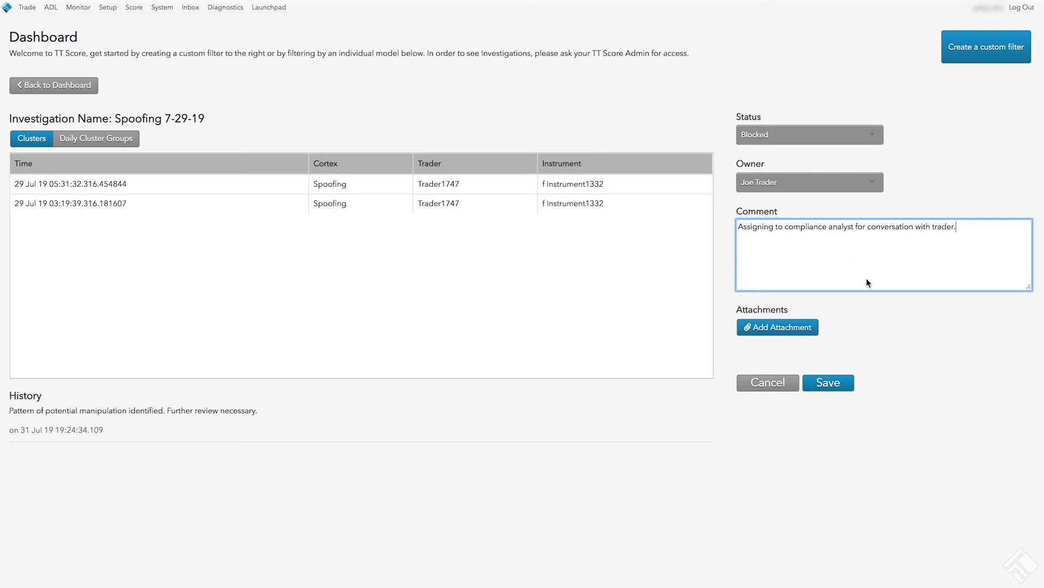
- Attach trader-feedback.pdf from the Records folder to the Spoofing 7-29-19 investigation and save the changes
left_click(793, 328)
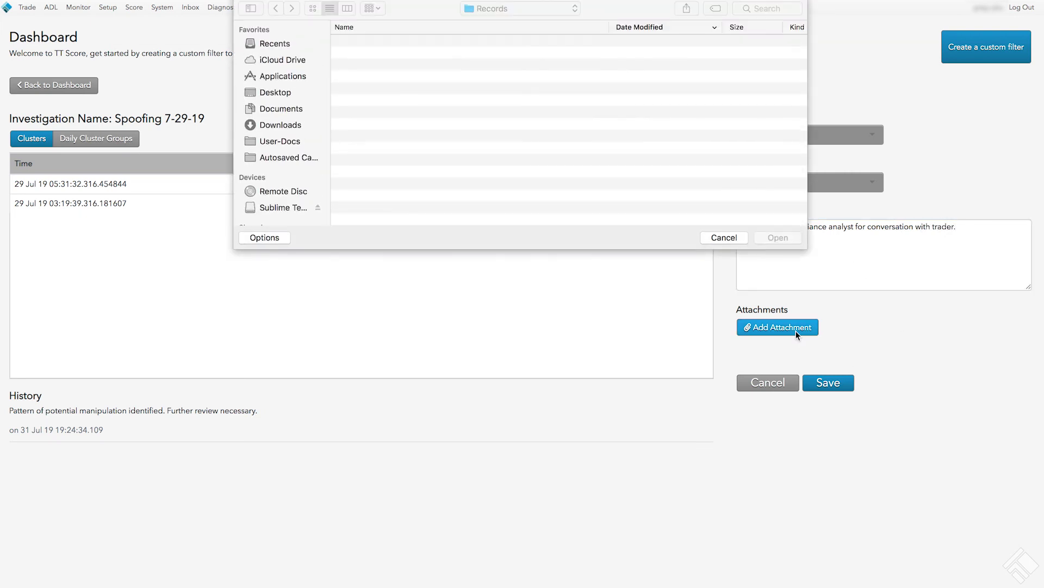
left_click(455, 42)
left_click(772, 236)
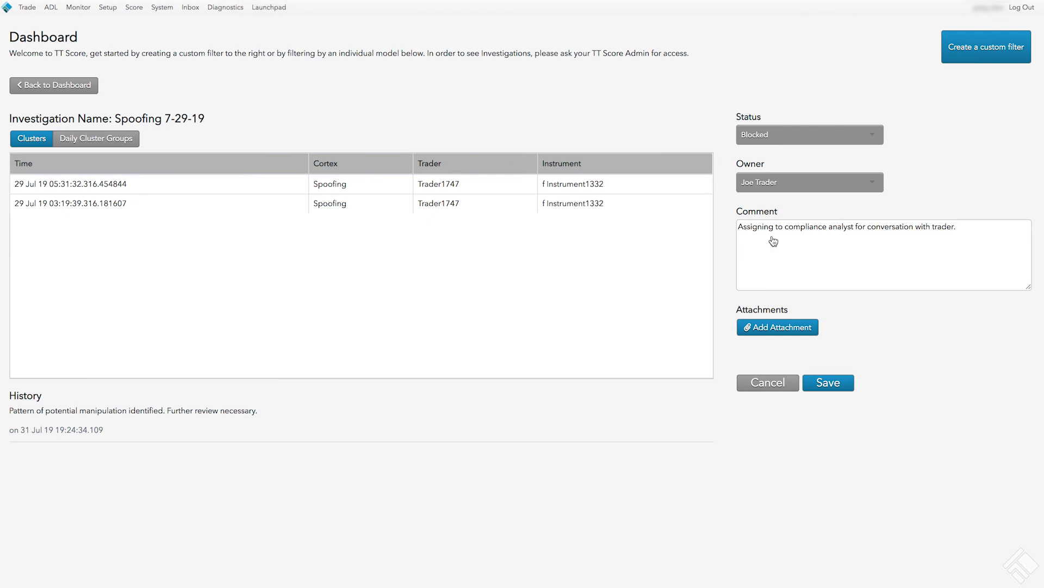
left_click(844, 402)
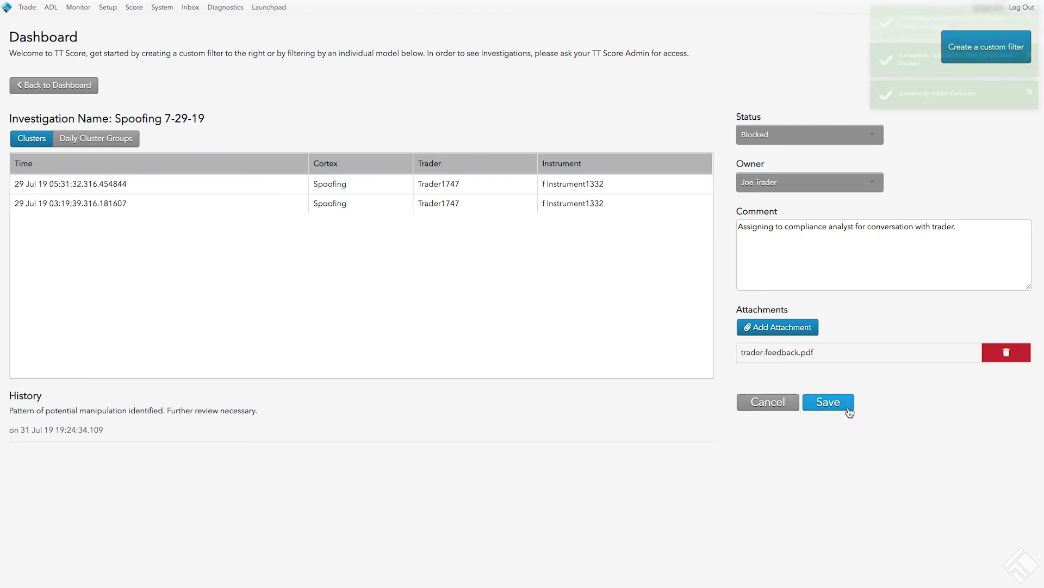
- Return to the dashboard, reopen the Spoofing 7-29-19 investigation and set its status to Closed - Formal Action
left_click(67, 87)
left_click(867, 273)
left_click(865, 135)
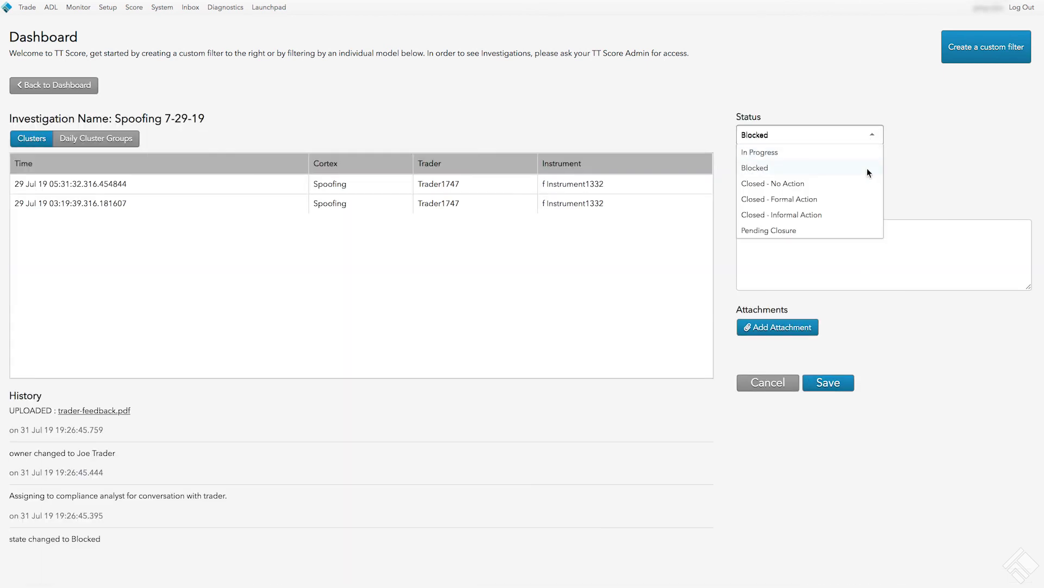
left_click(851, 199)
- Add the comment "The firm has taken internal disciplinary action against this trader for this activity." and save the investigation
left_click(807, 235)
type("The firm has ")
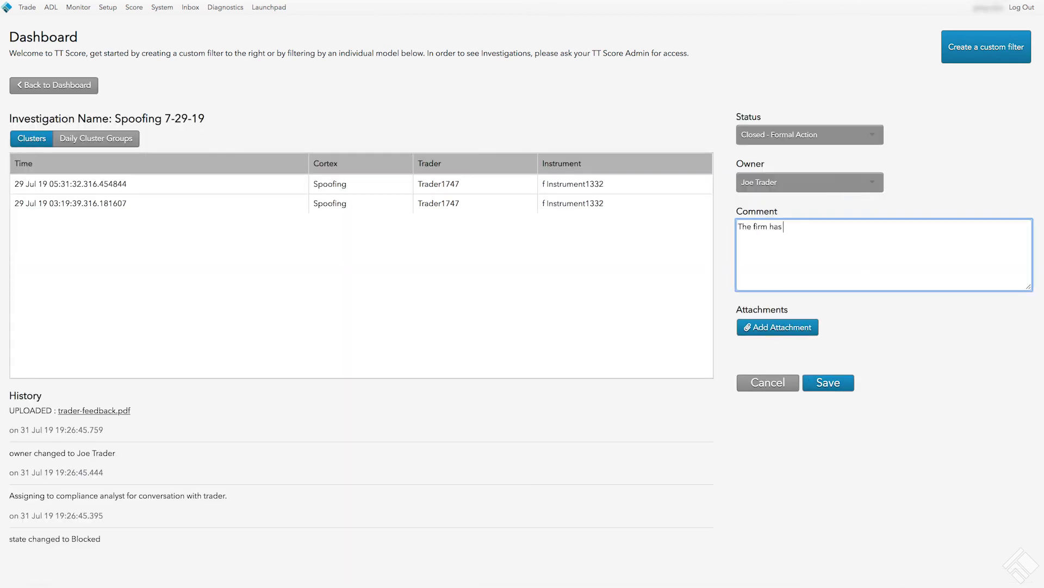
type("taken internal disciplinary action against this trader fo")
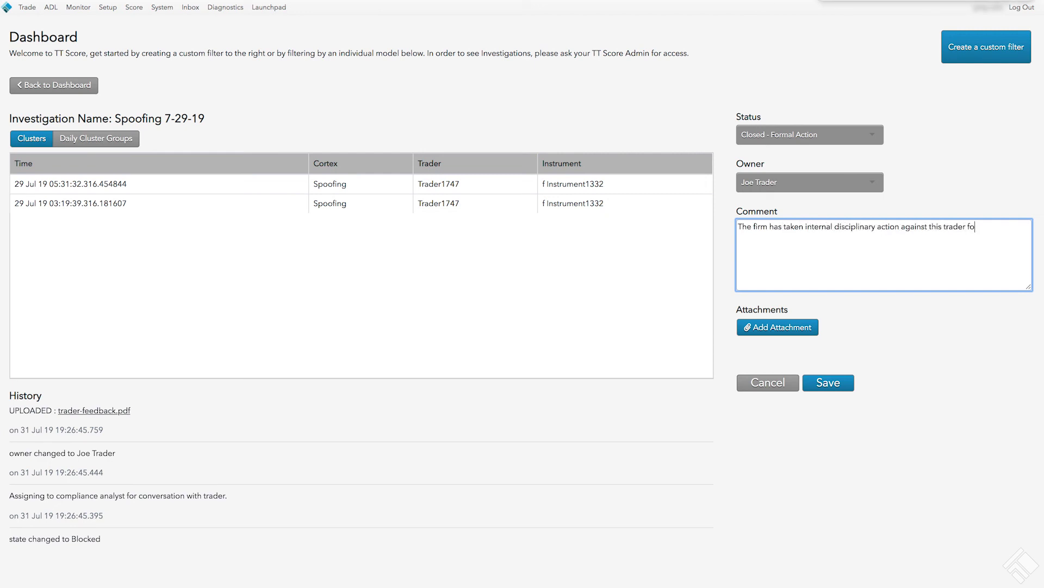
type("r this activity.")
left_click(845, 386)
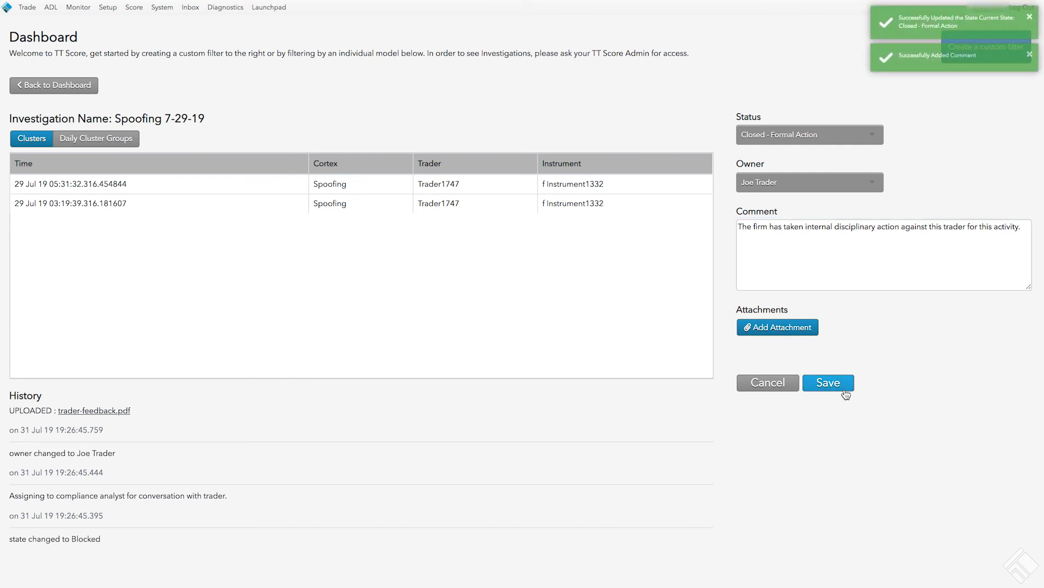